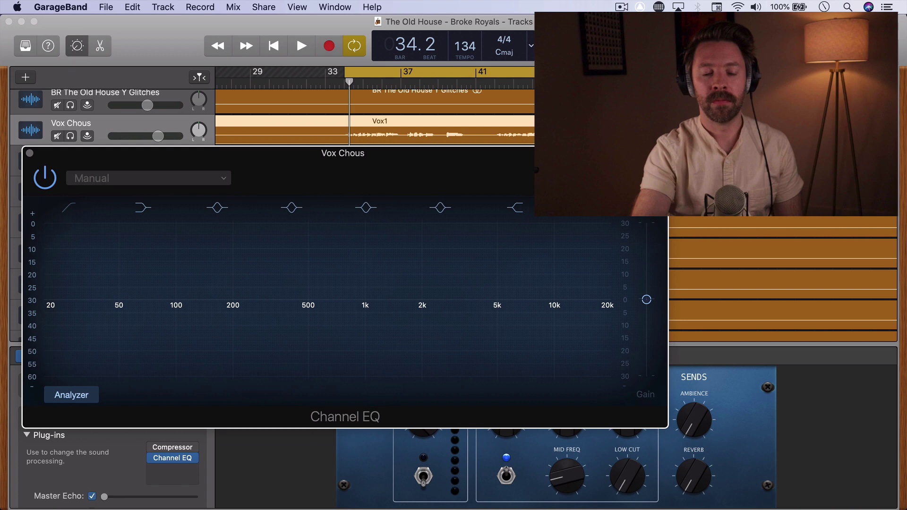
key("space")
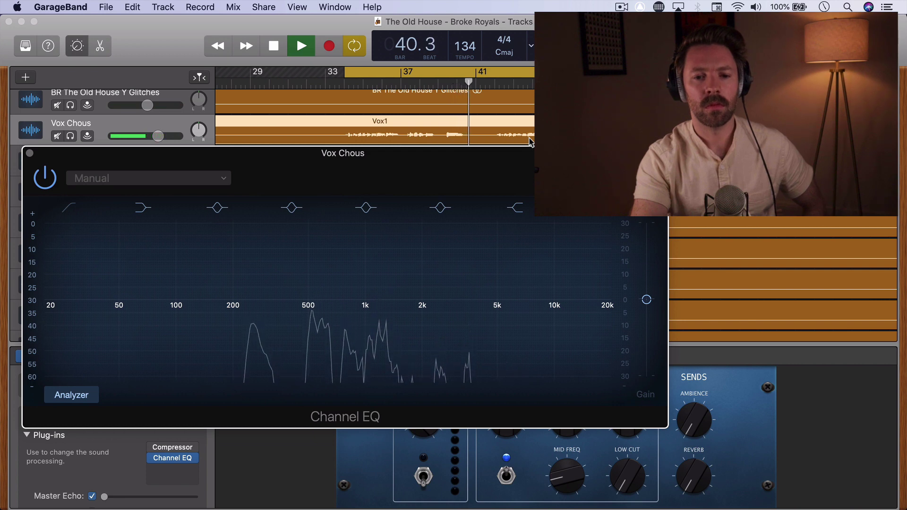
key("space")
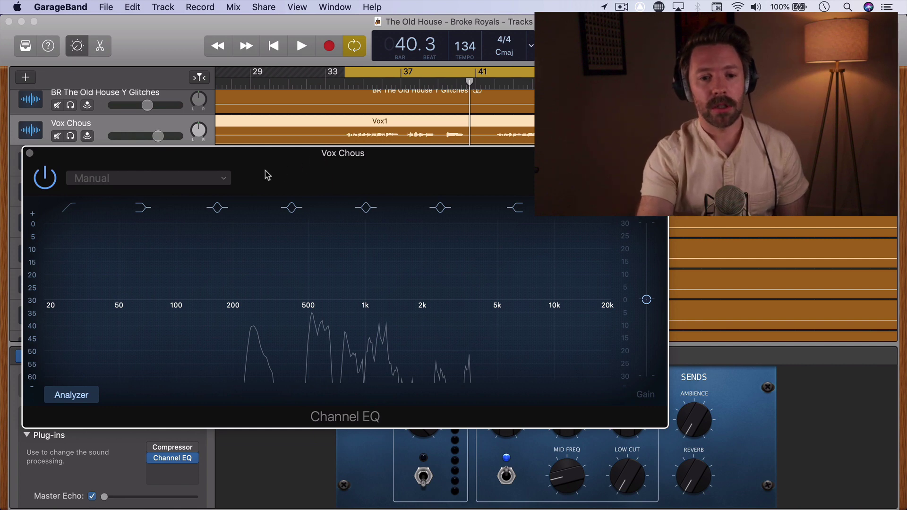
mouse_move(158, 363)
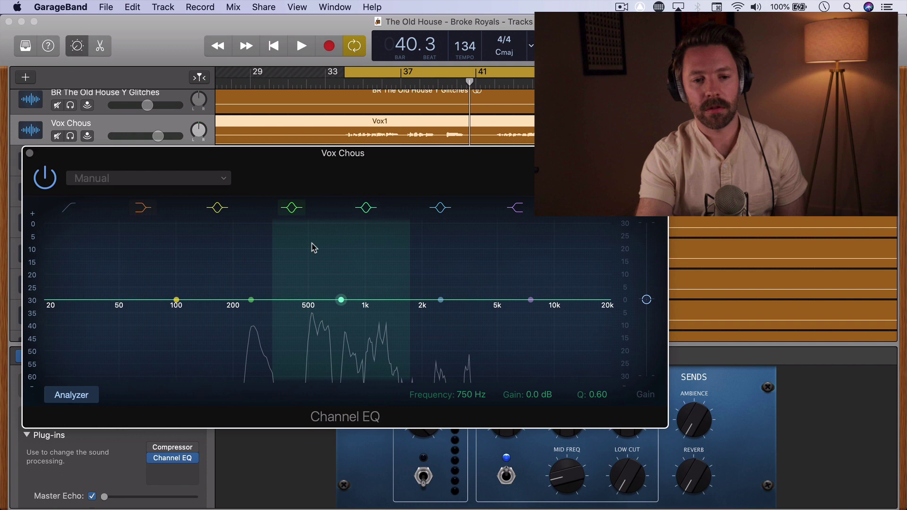
Step: Enable the Channel EQ Low Cut band, then solo Vox Chous and play it back
key("space")
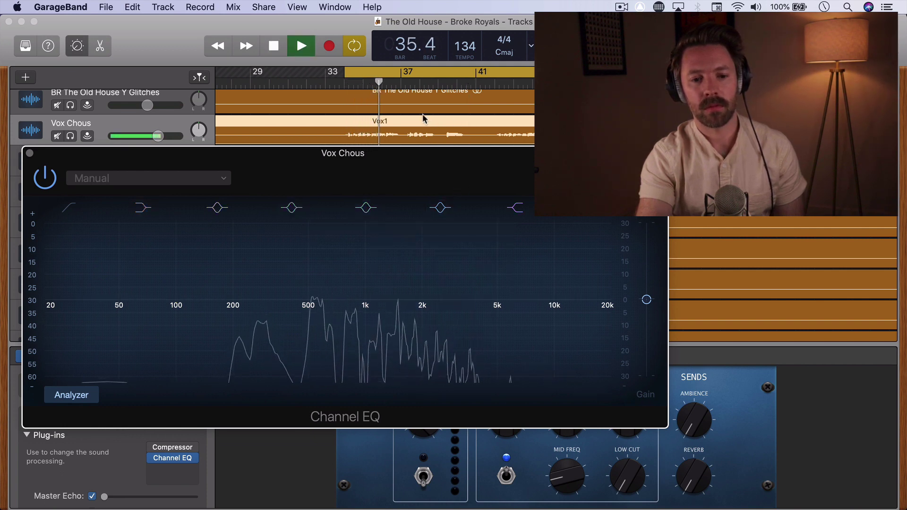
key("space")
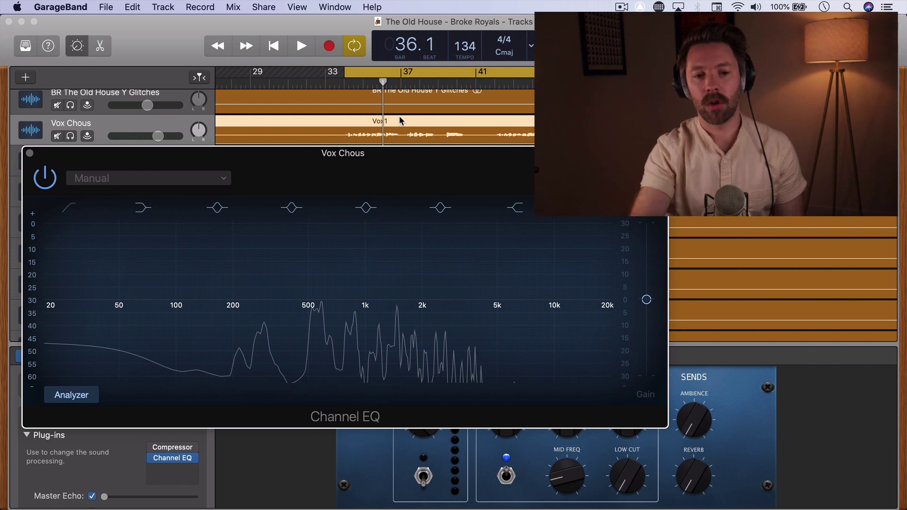
left_click(65, 211)
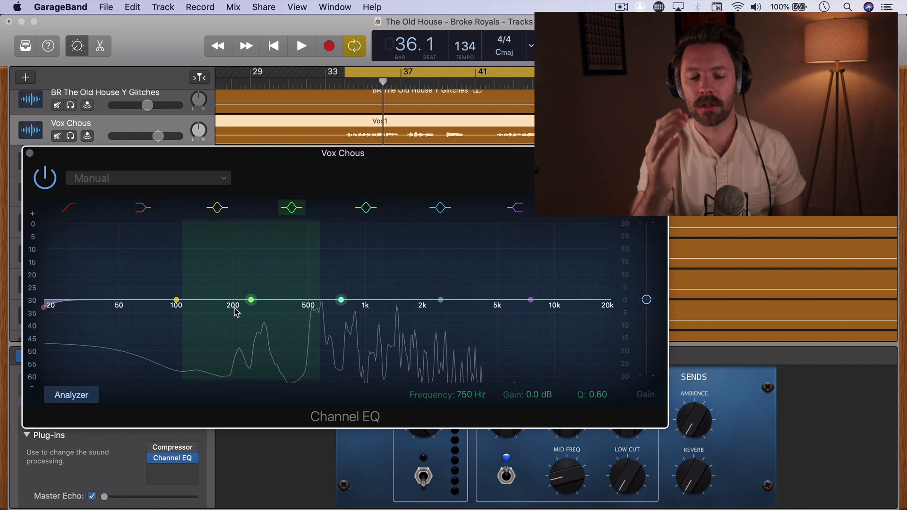
key("s")
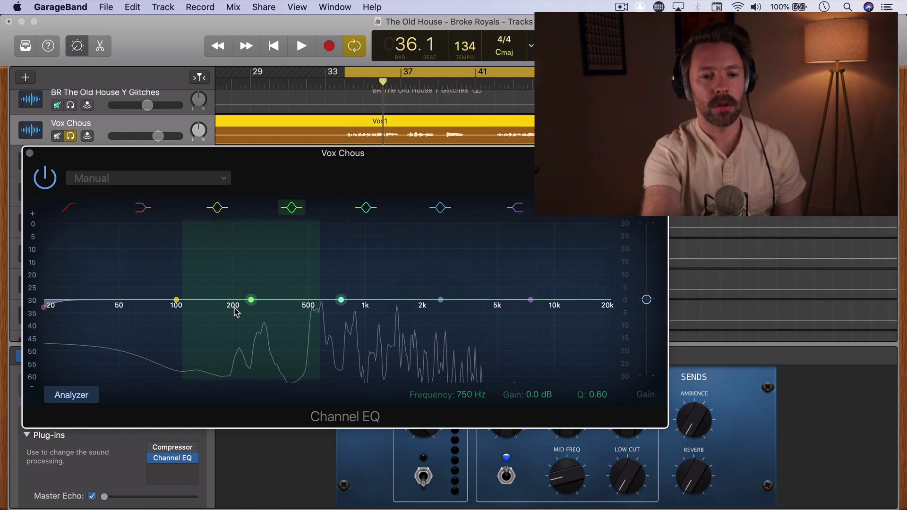
key("space")
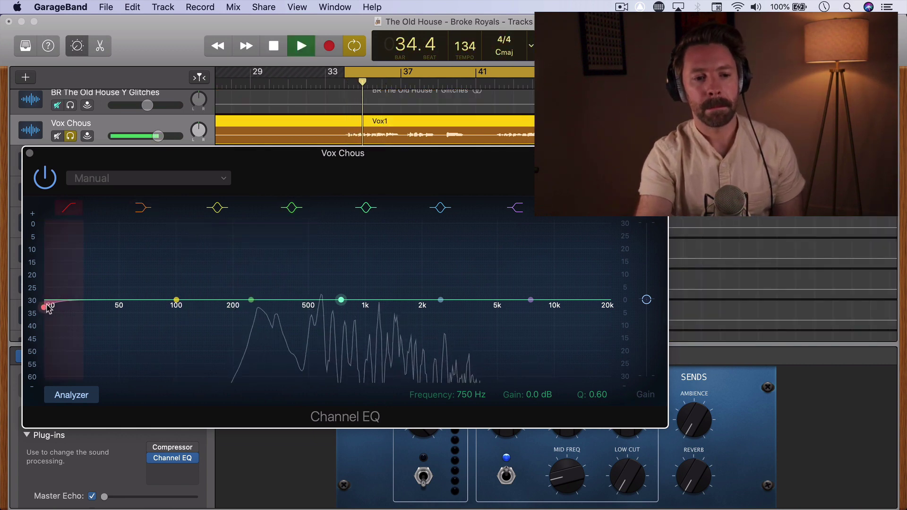
Step: Set the low cut to 192 Hz at 24 dB/Oct and compare it bypassed versus on
left_click_drag(44, 310, 247, 309)
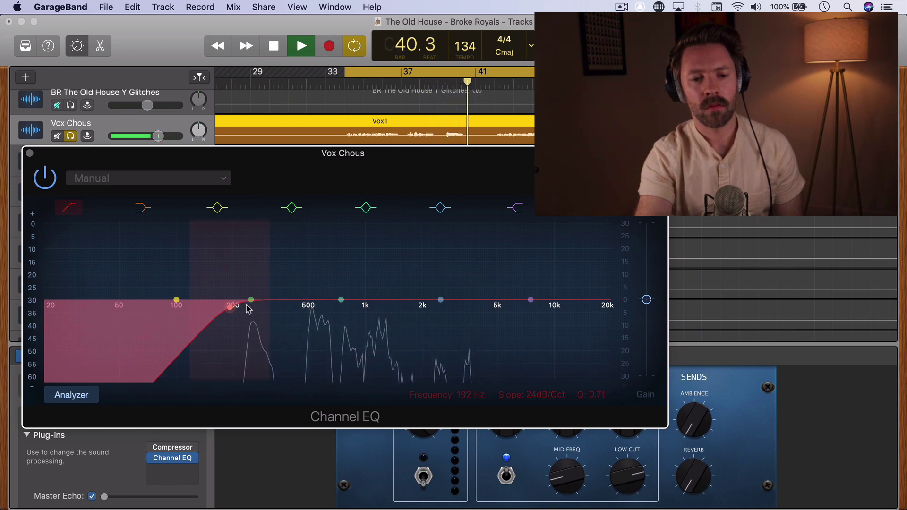
key("space")
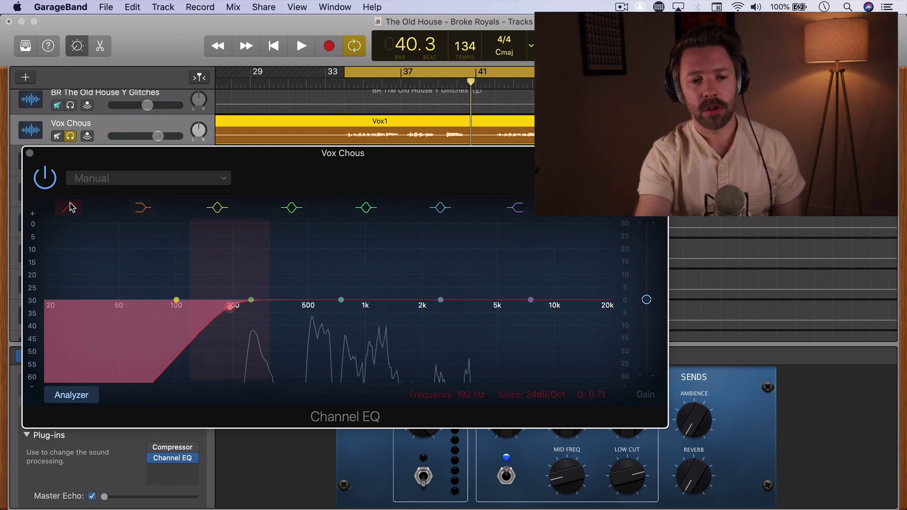
key("space")
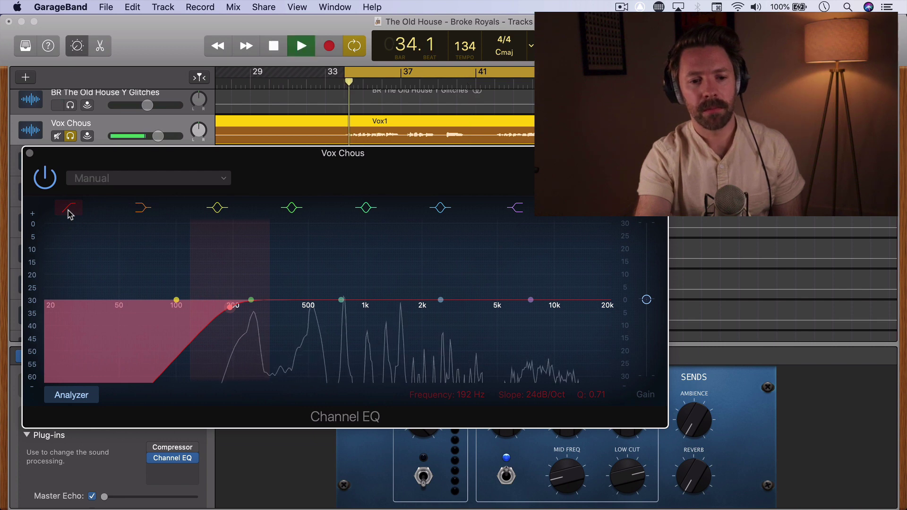
left_click(69, 210)
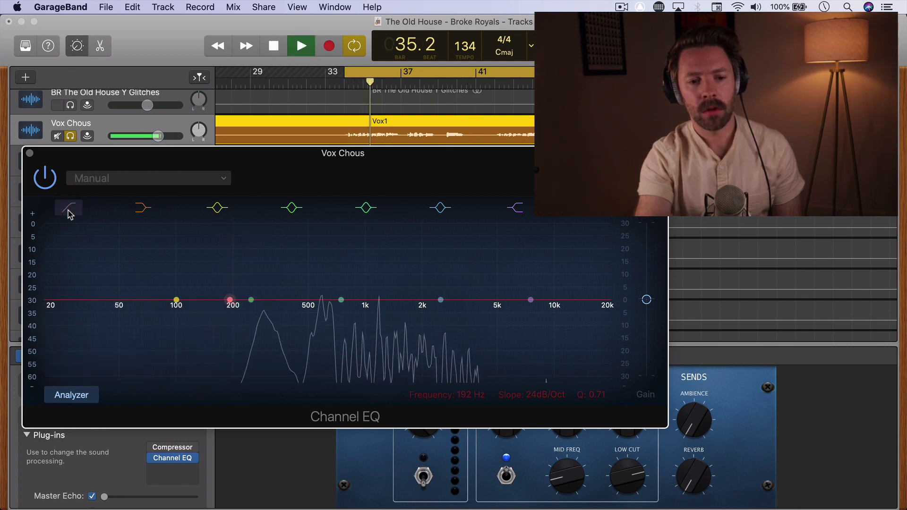
left_click(68, 210)
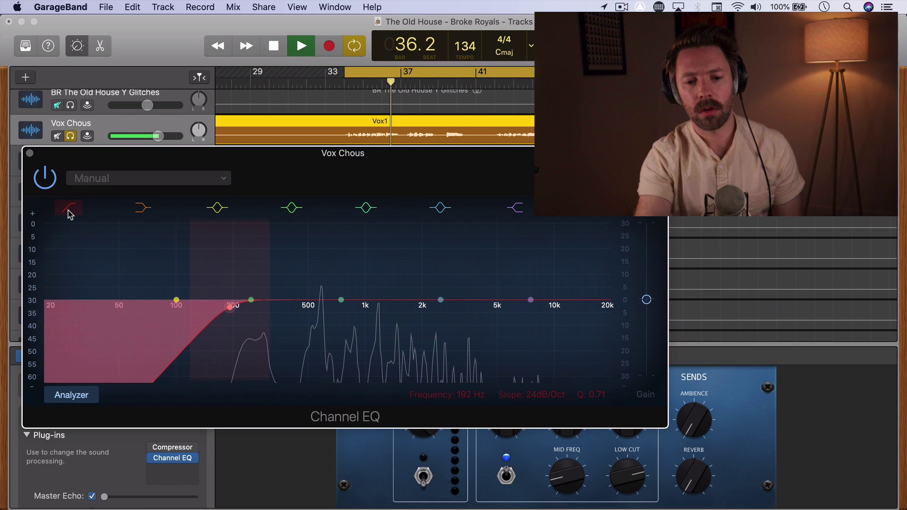
key("space")
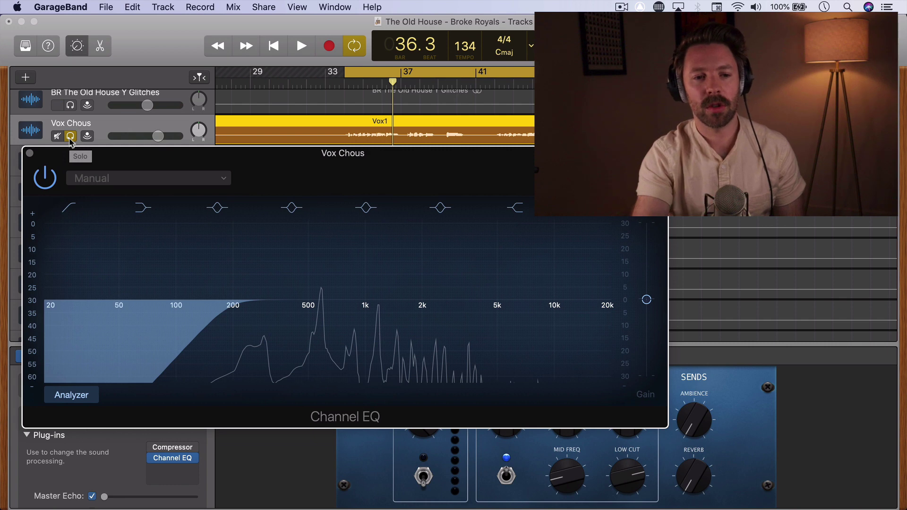
Step: Unsolo Vox Chous and boost the high shelf by +4 dB at 5500 Hz over the full mix
left_click(71, 136)
key("space")
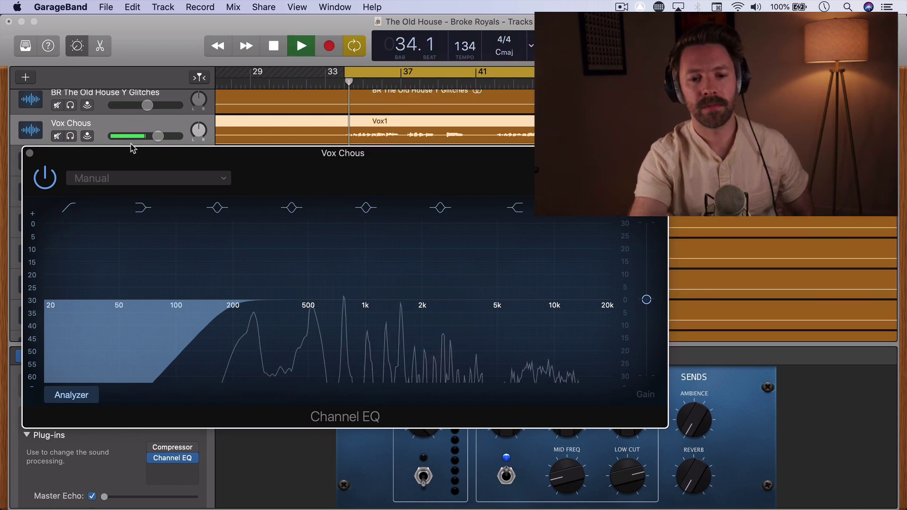
left_click_drag(529, 300, 504, 318)
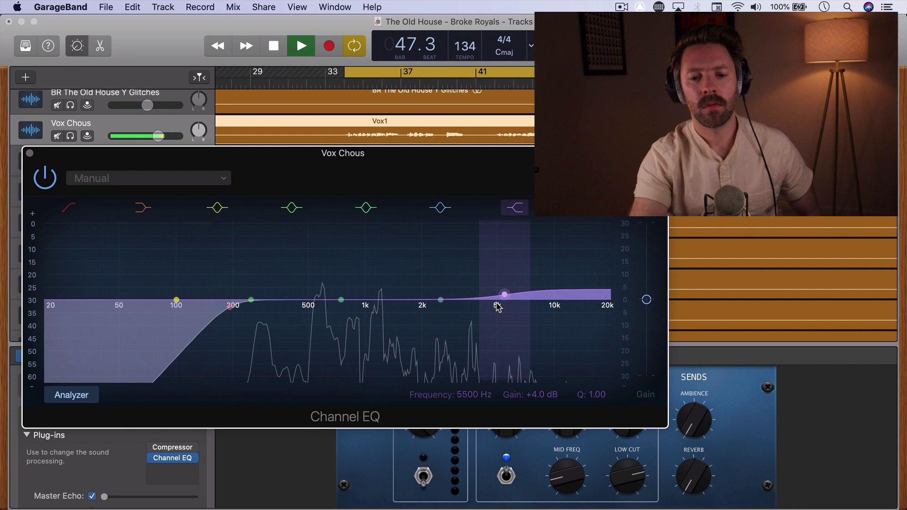
key("space")
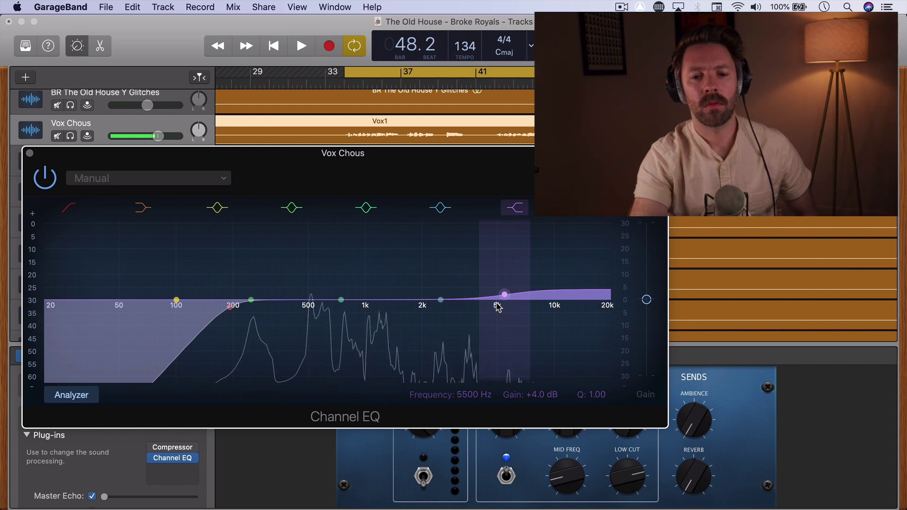
Step: Compare the high-shelf band bypassed and enabled during playback
key("space")
left_click(515, 213)
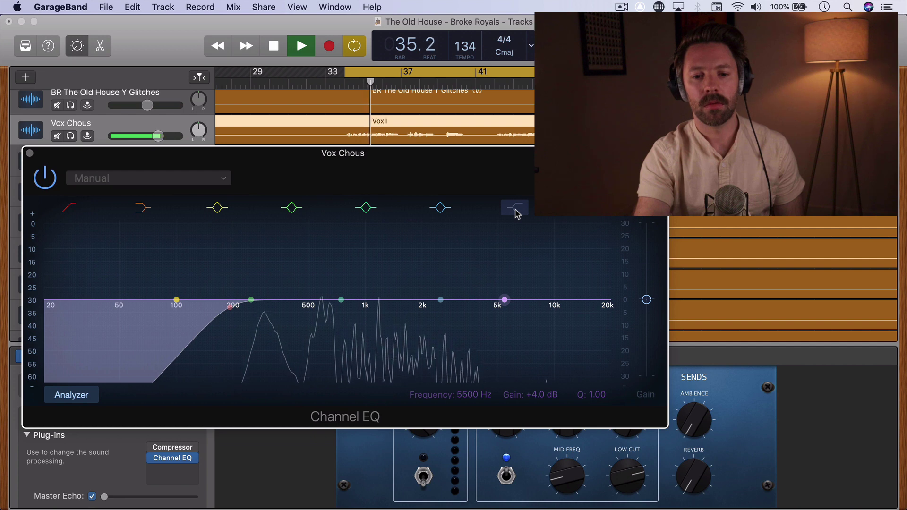
left_click(516, 214)
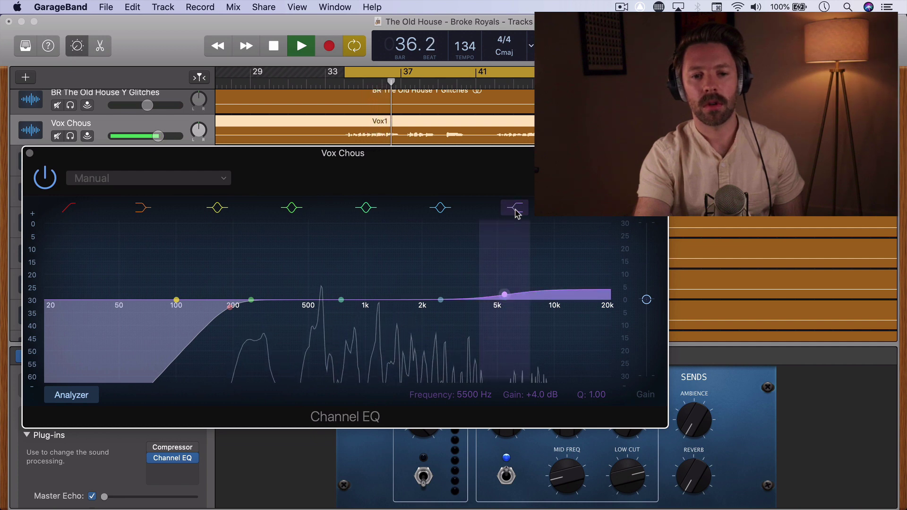
key("space")
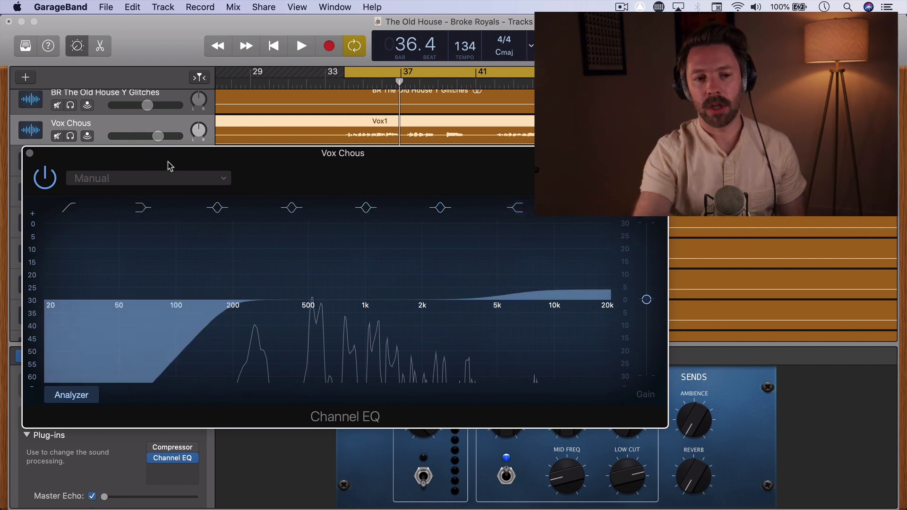
Step: Solo Vox Chous, narrow band 4 to Q 3.10 and sweep its boost to about 590 Hz
key("s")
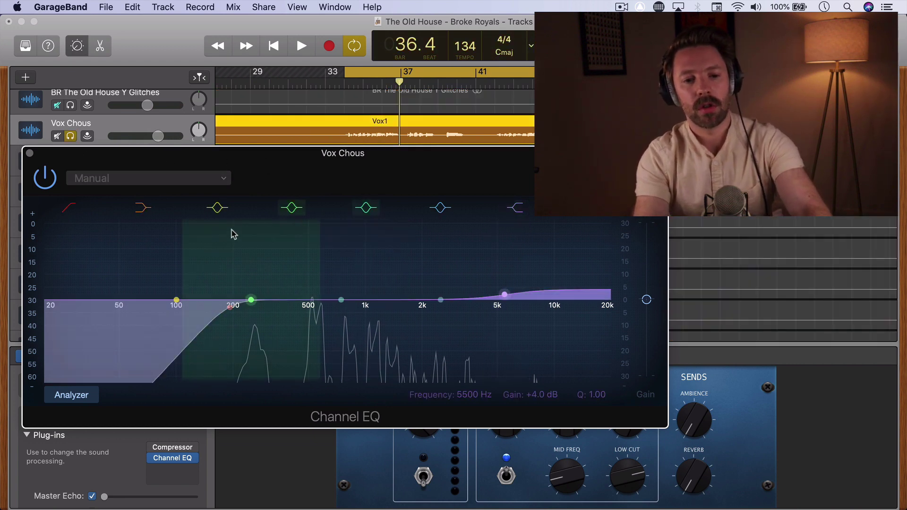
left_click_drag(251, 301, 280, 279)
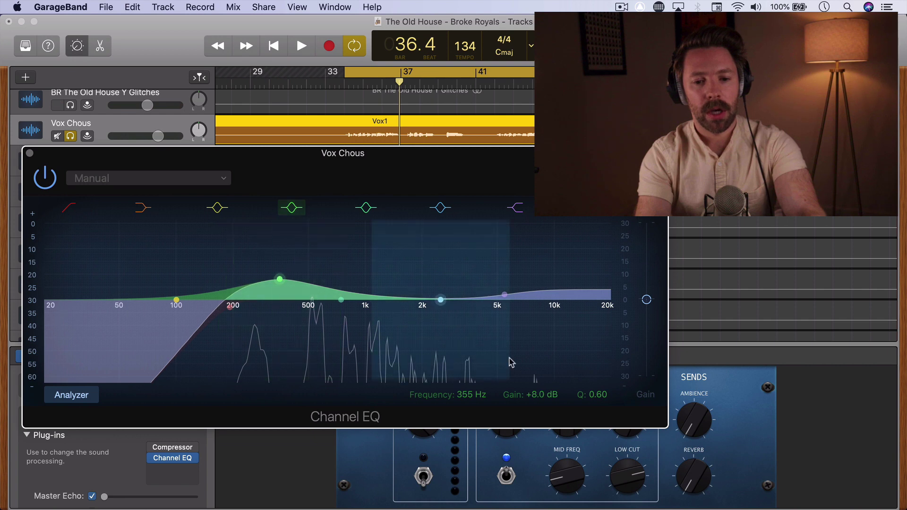
left_click_drag(609, 401, 608, 371)
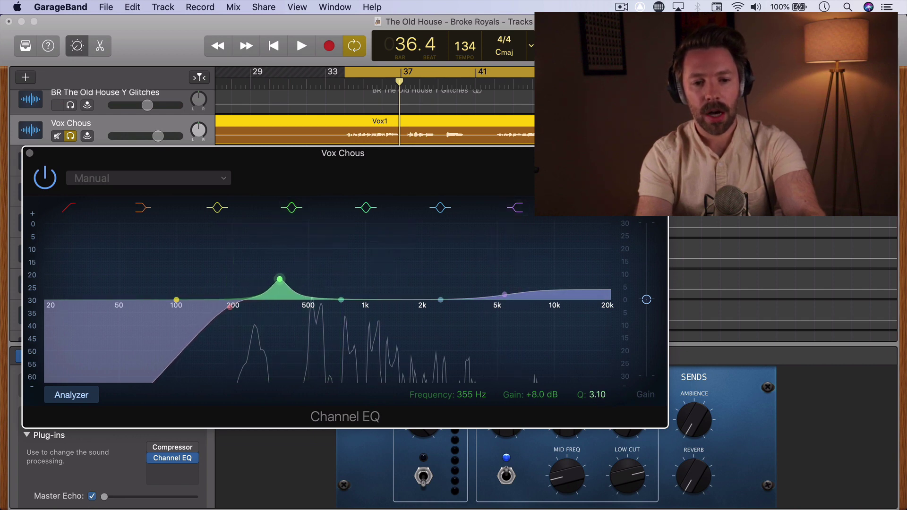
mouse_move(280, 279)
left_mouse_down()
mouse_move(383, 277)
mouse_move(289, 270)
left_mouse_up()
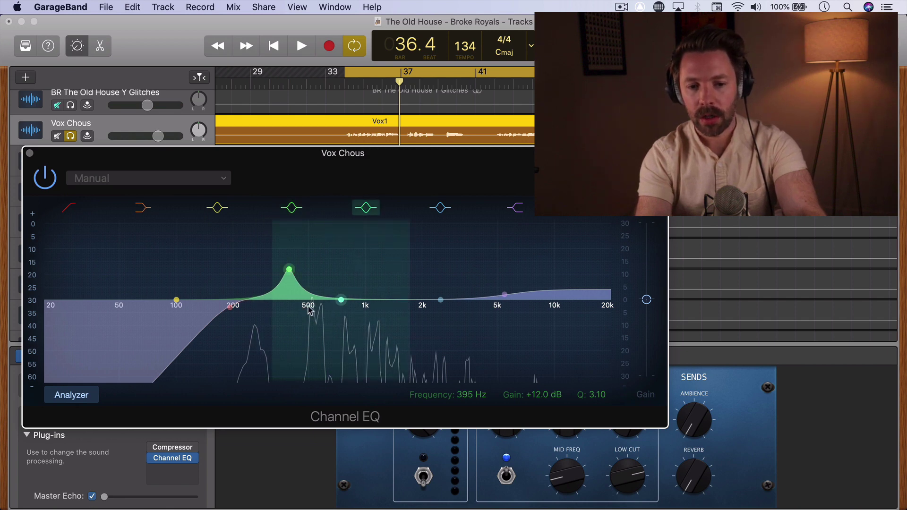
left_click_drag(289, 269, 285, 270)
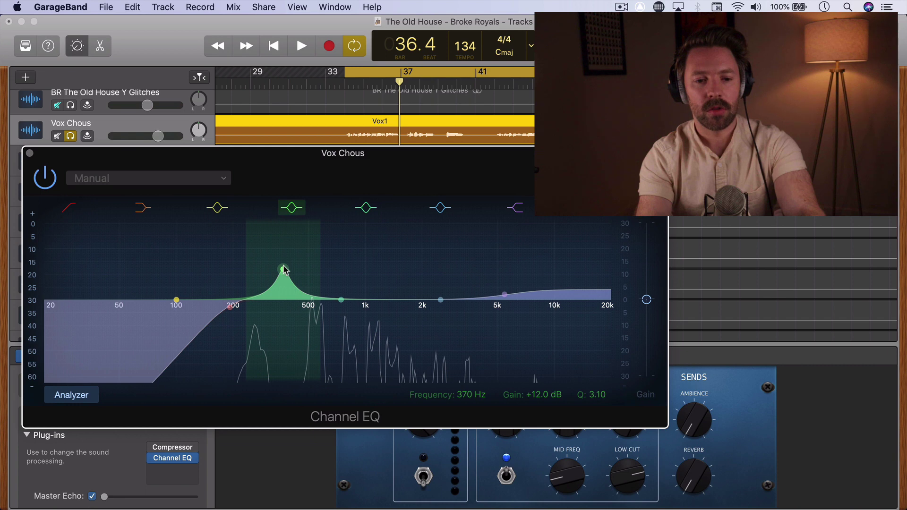
key("space")
left_click_drag(284, 270, 320, 274)
Step: Turn the 590 Hz peak into a -4.0 dB cut and audition it
left_click_drag(543, 396, 542, 434)
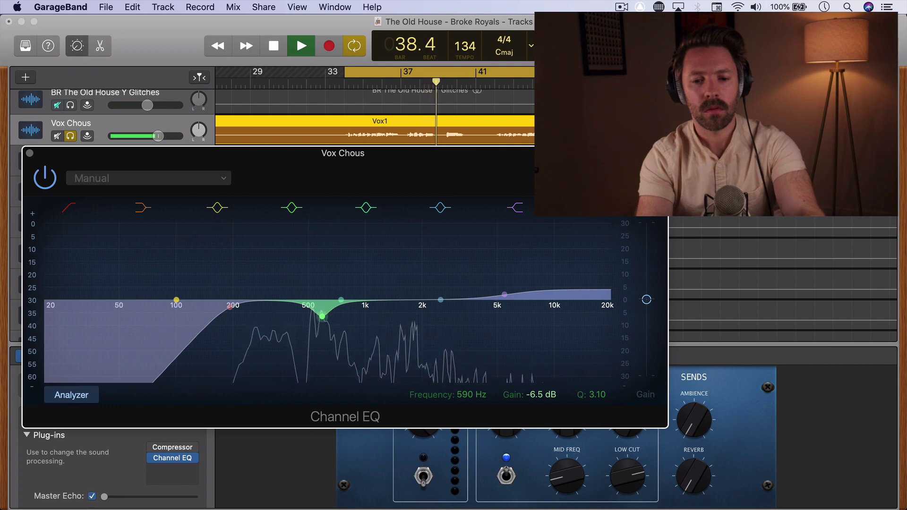
left_click_drag(542, 434, 542, 427)
key("space")
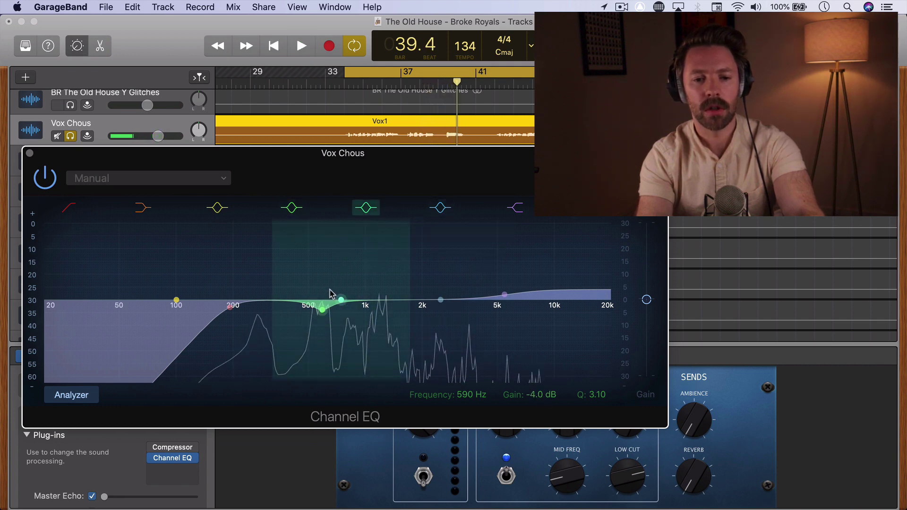
key("space")
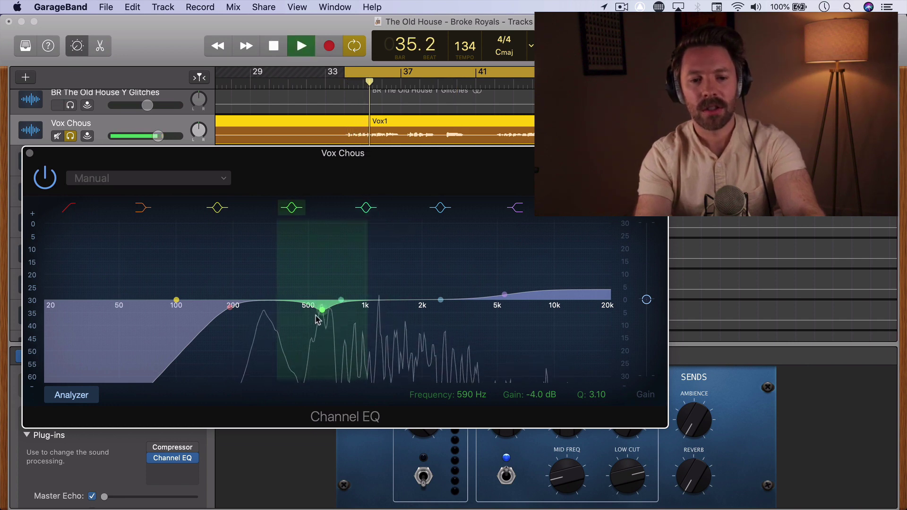
key("space")
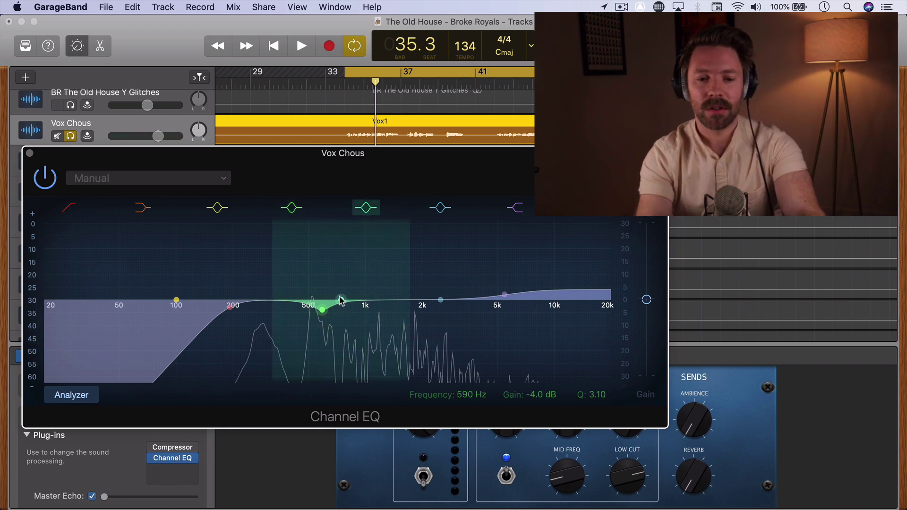
Step: Raise band 5, narrow it to Q 4.00, and sweep it toward 890 Hz while playing
left_click_drag(341, 300, 363, 282)
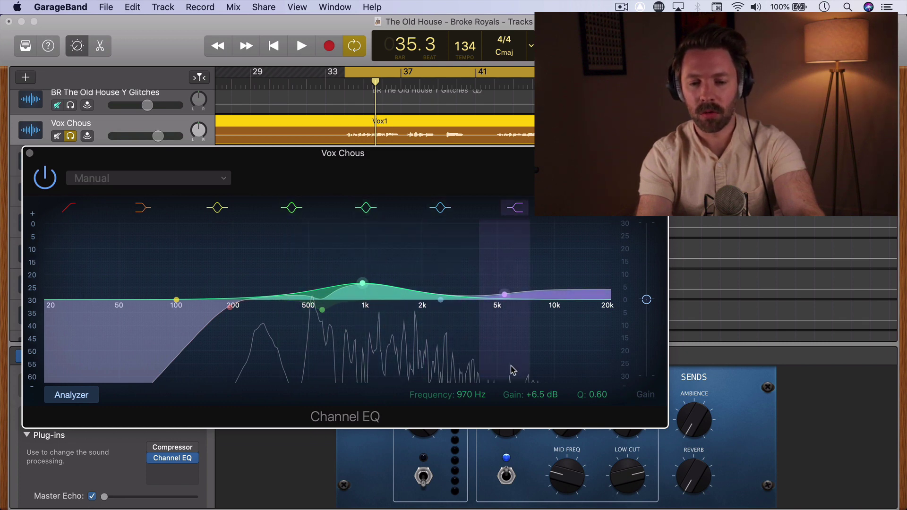
left_click_drag(595, 394, 594, 367)
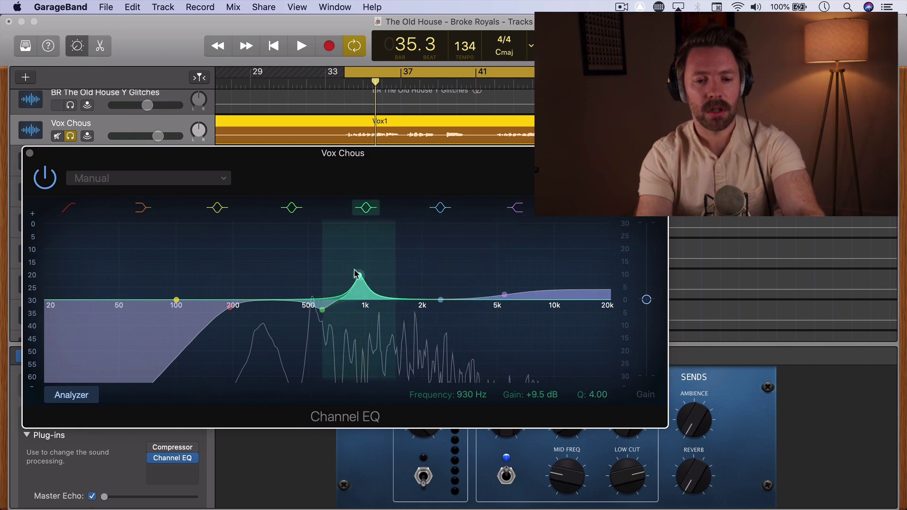
key("space")
left_click_drag(356, 273, 356, 311)
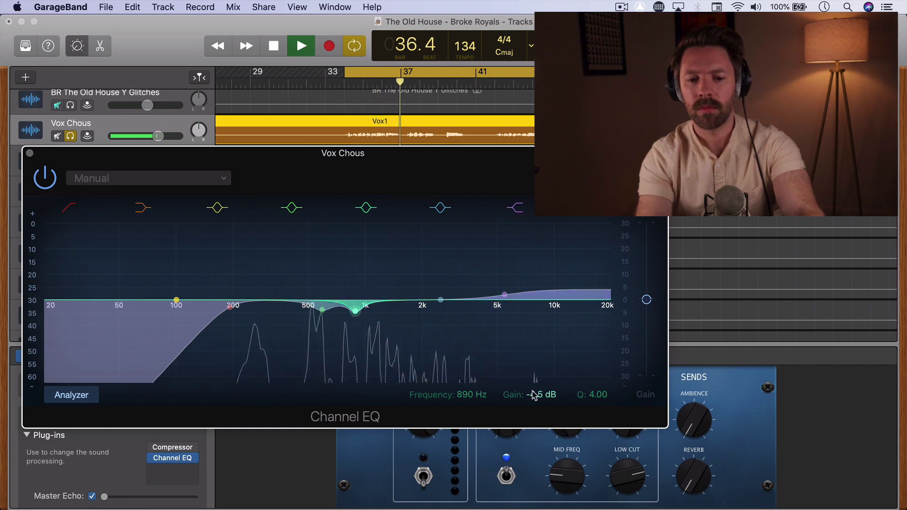
left_click(45, 179)
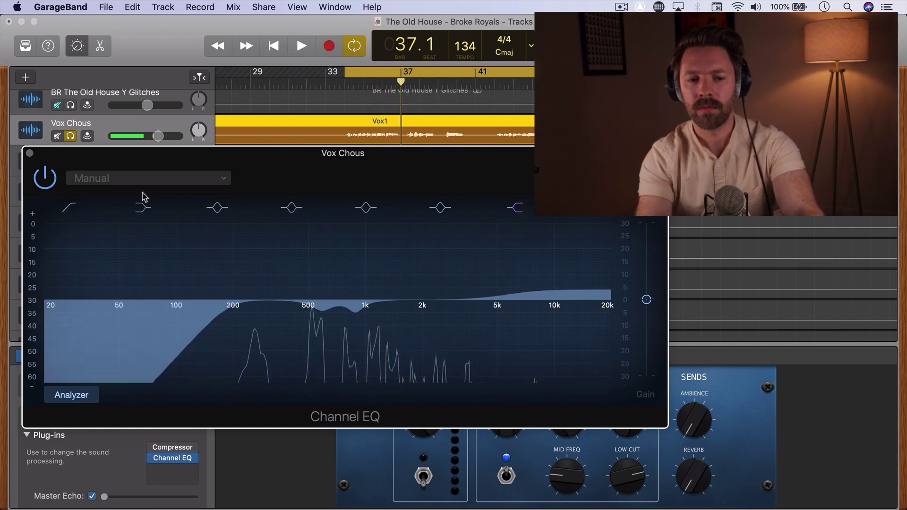
left_click(46, 178)
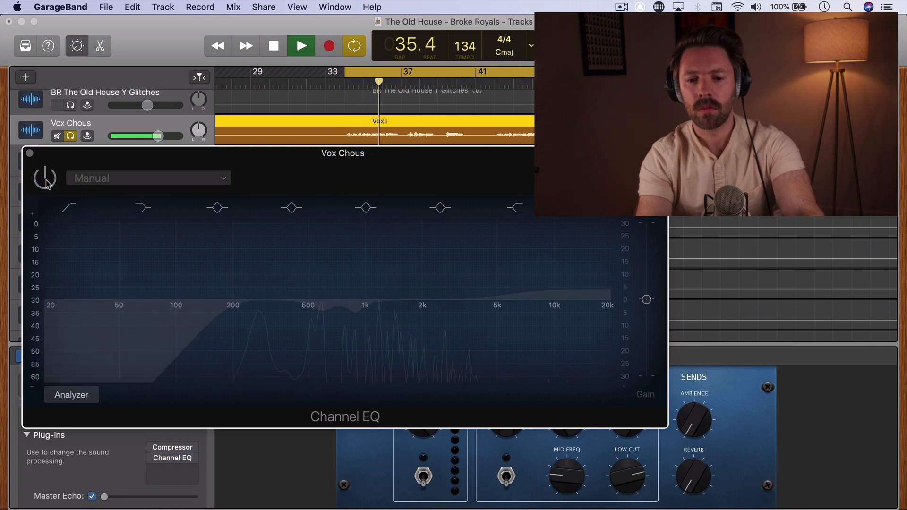
left_click(46, 180)
key("space")
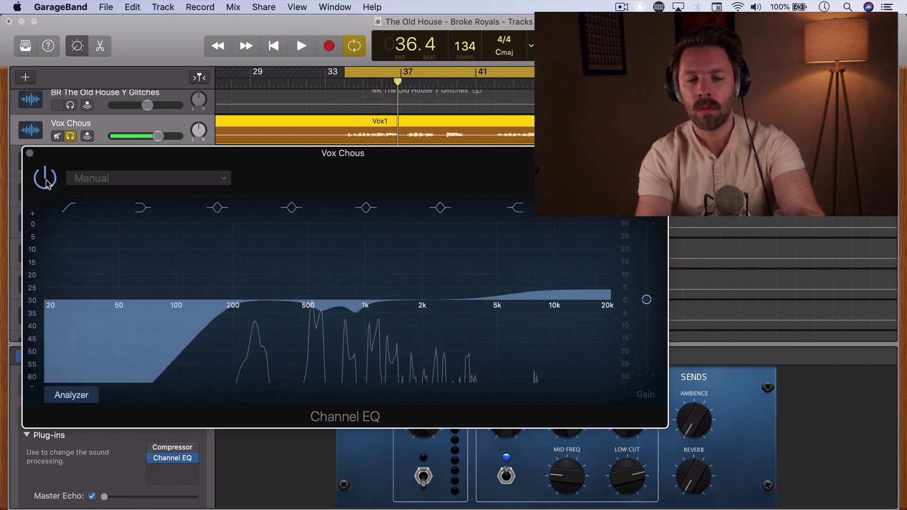
mouse_move(647, 300)
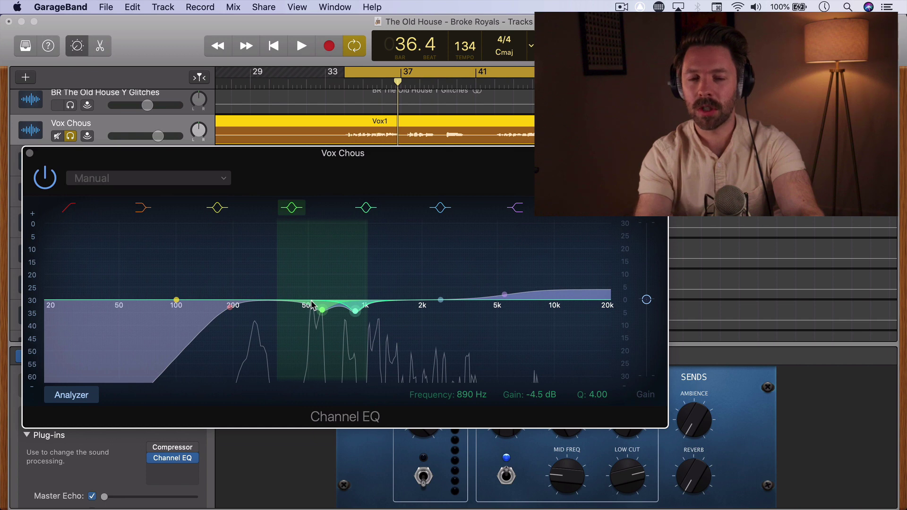
key("space")
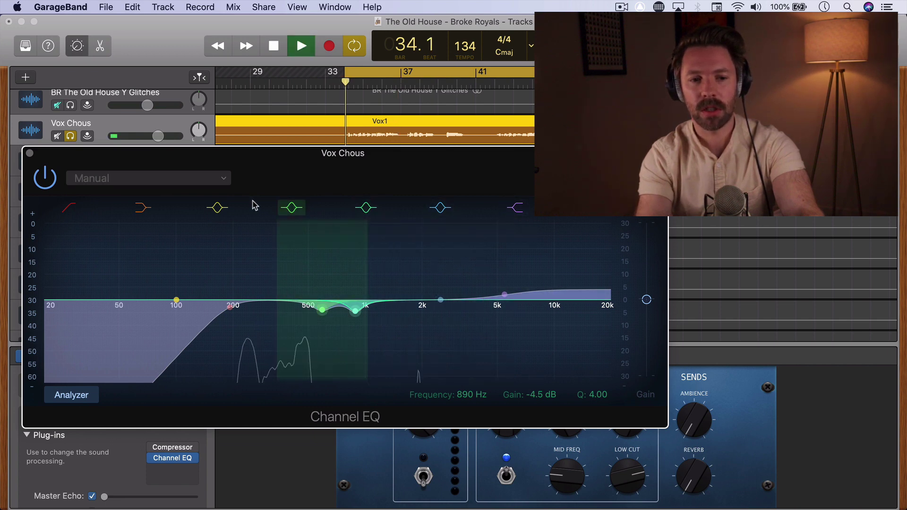
left_click(50, 178)
left_click(48, 179)
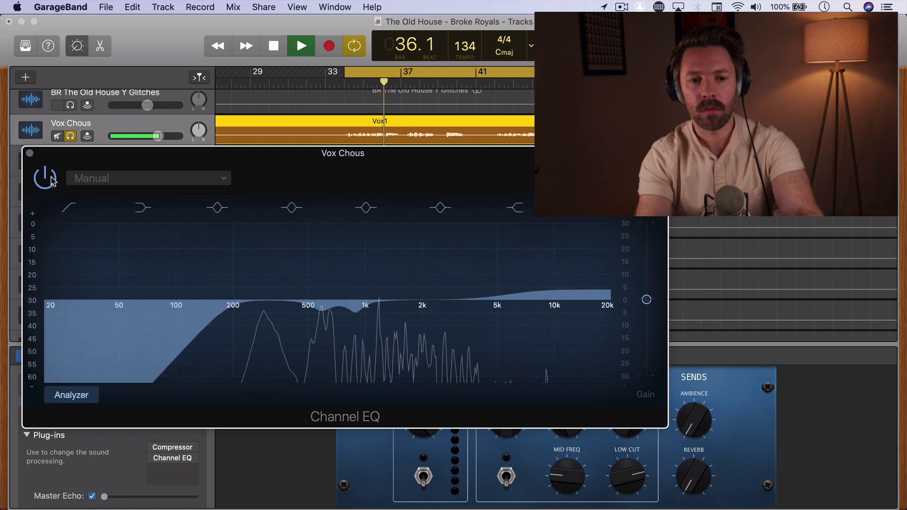
key("space")
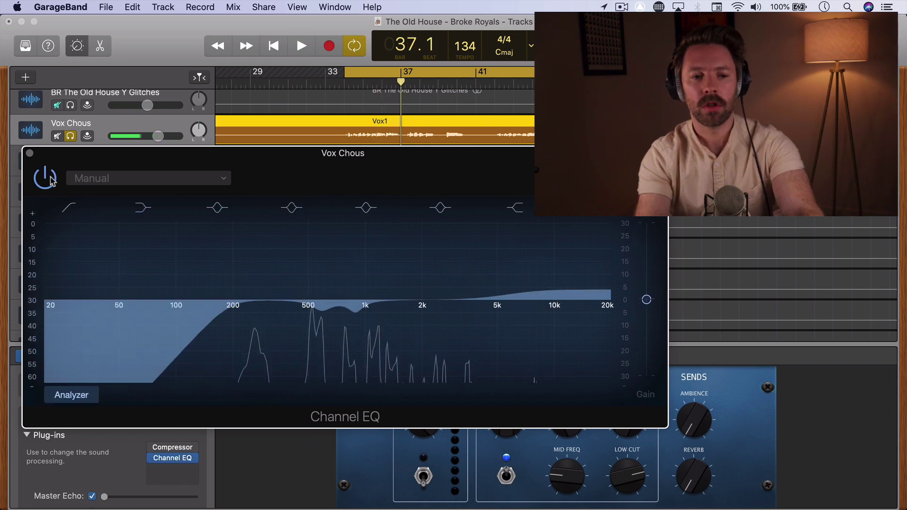
Step: Unsolo Vox Chous and compare the Channel EQ off and on twice in the full mix
left_click(78, 139)
key("space")
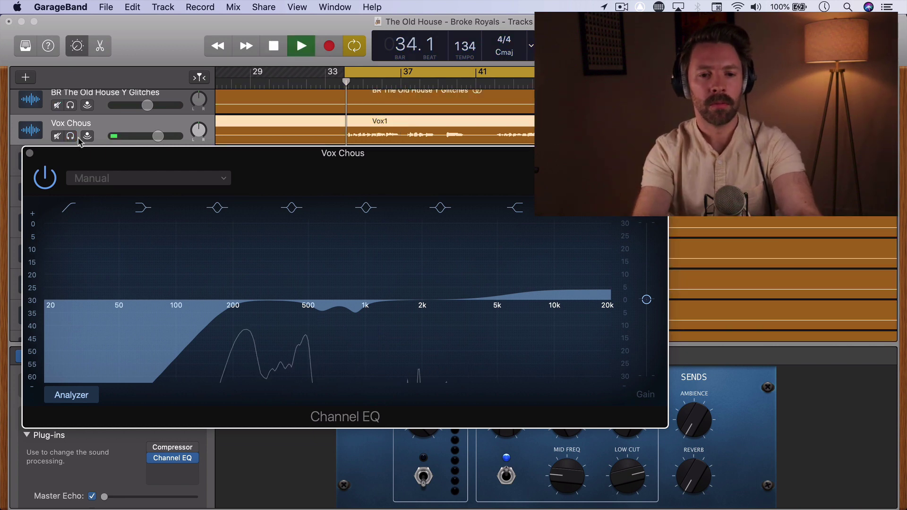
left_click(44, 182)
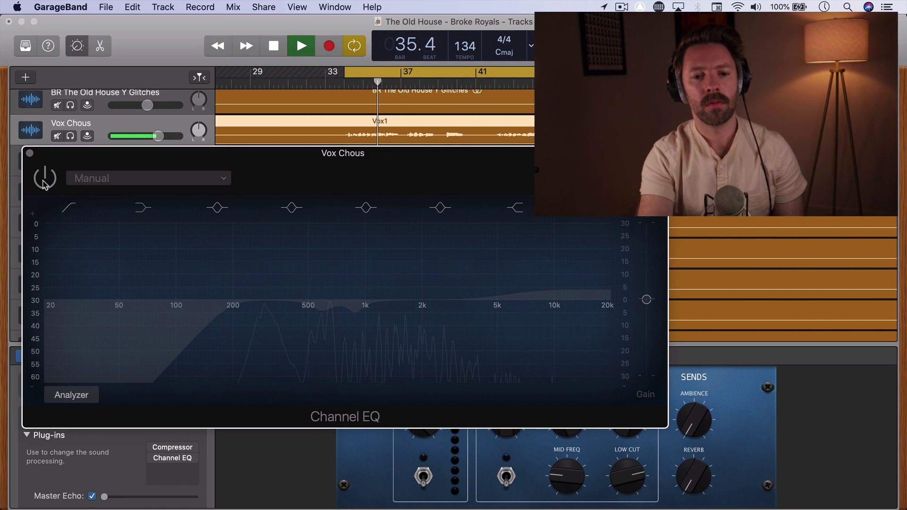
left_click(44, 181)
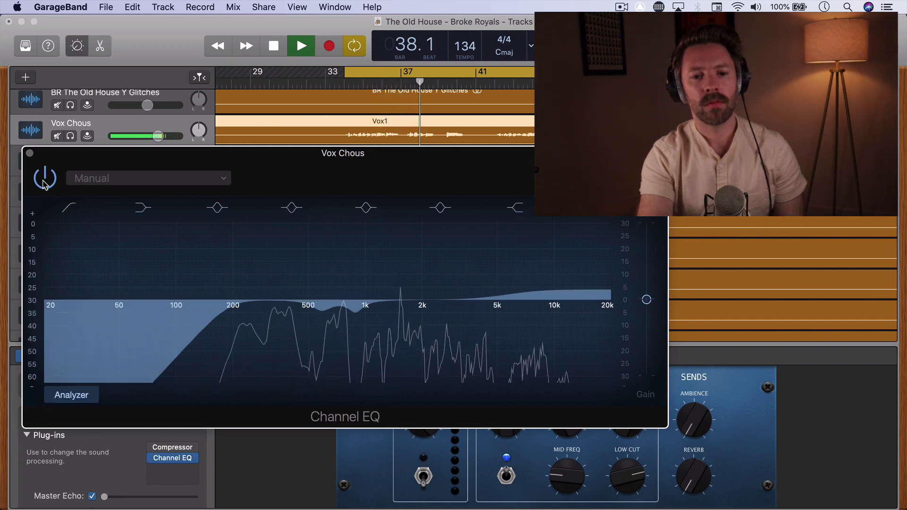
left_click(44, 182)
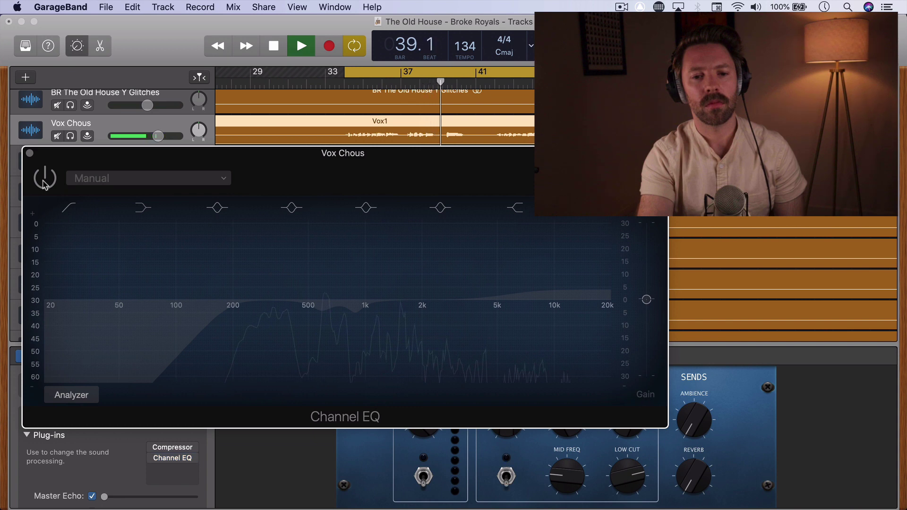
left_click(44, 182)
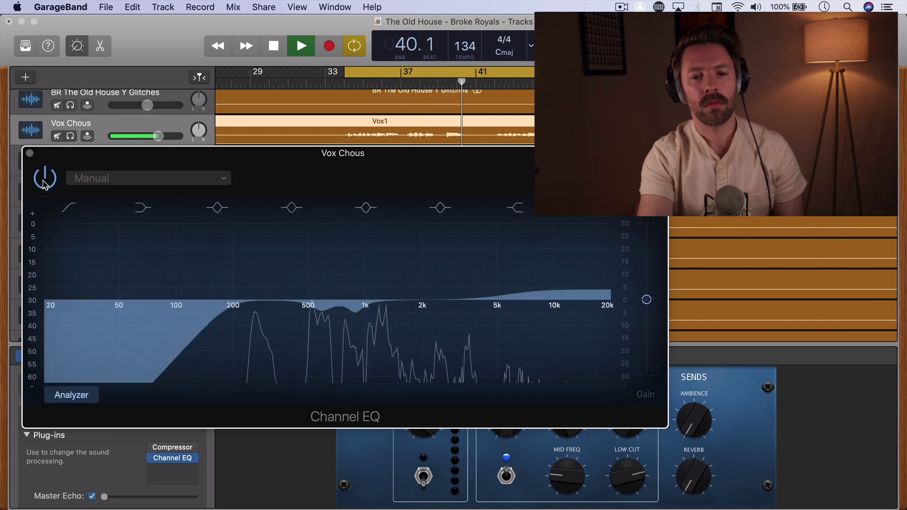
key("space")
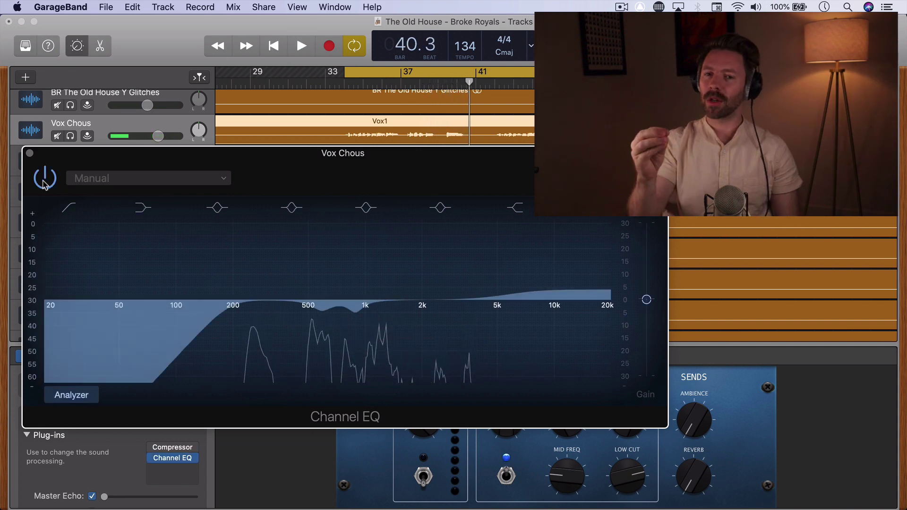